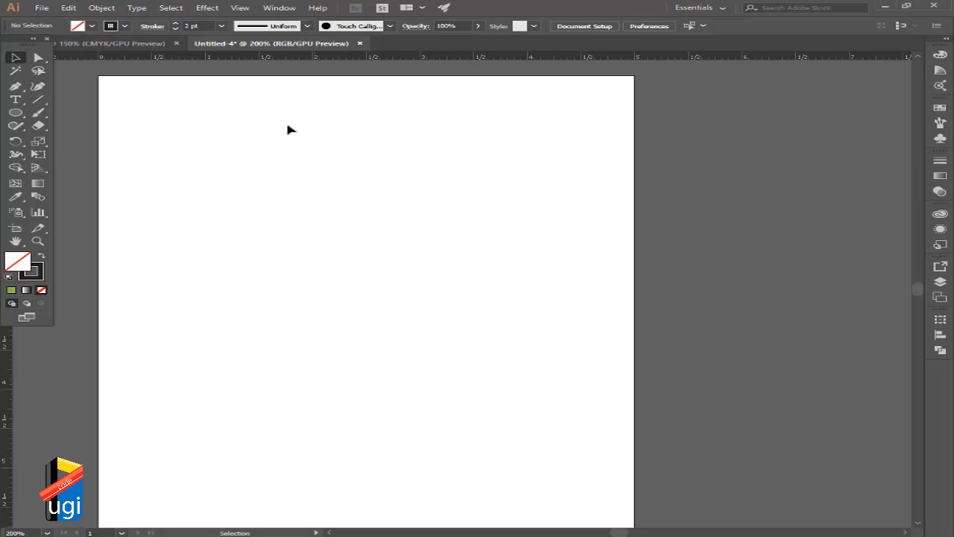
# Draw a horizontal line about 2.7 in long near the artboard's upper edge and place a copy about 1.4 in below it.
pyautogui.click(42, 100)
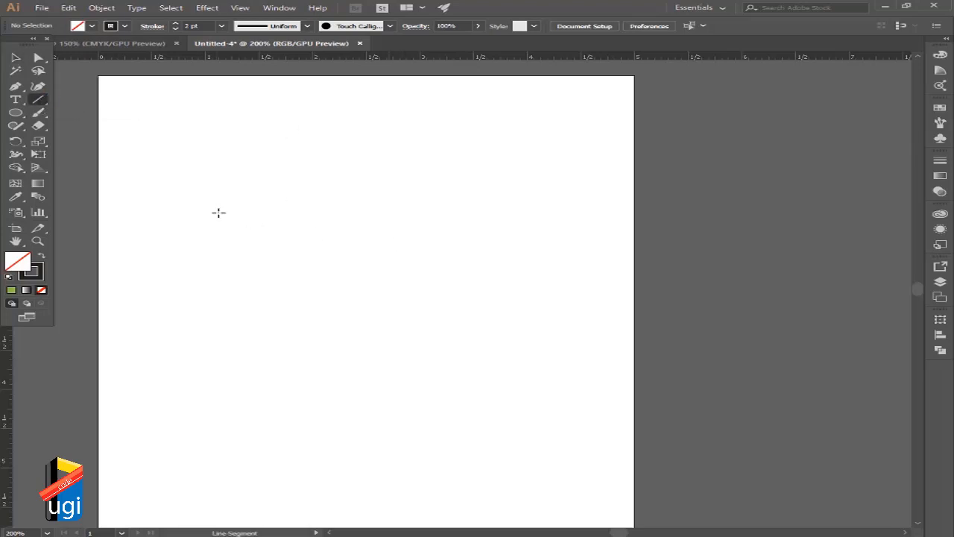
pyautogui.moveTo(218, 162); pyautogui.dragTo(507, 163)
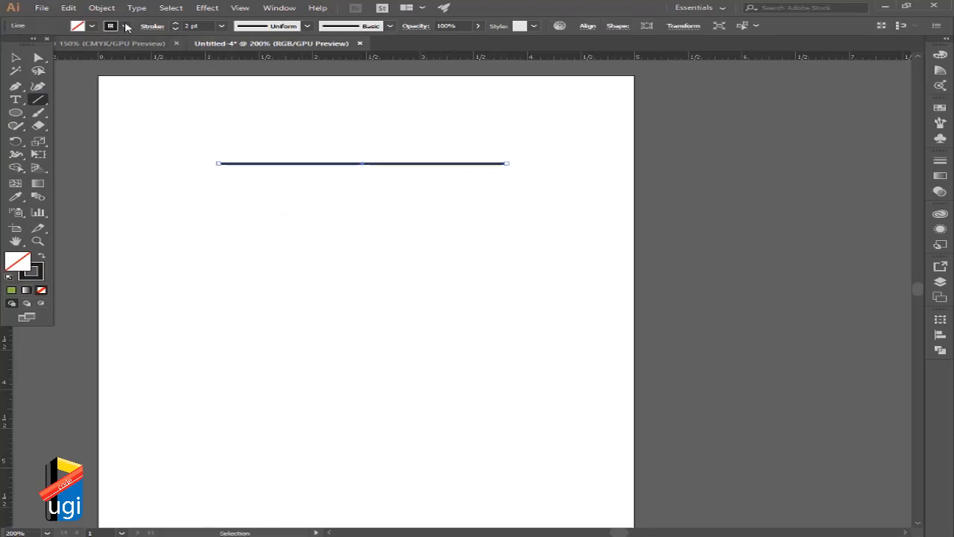
pyautogui.click(15, 57)
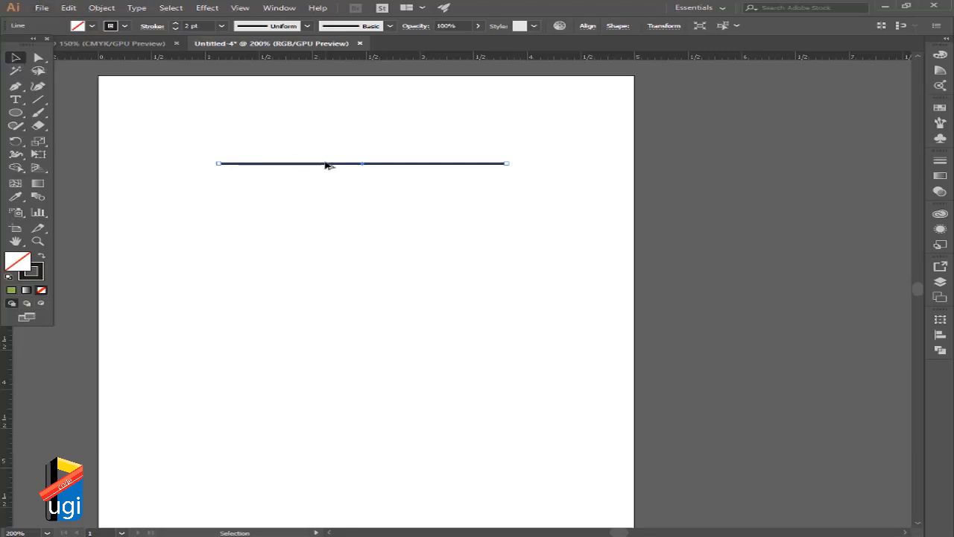
pyautogui.moveTo(326, 165); pyautogui.dragTo(332, 238)
pyautogui.moveTo(385, 237); pyautogui.dragTo(453, 201)
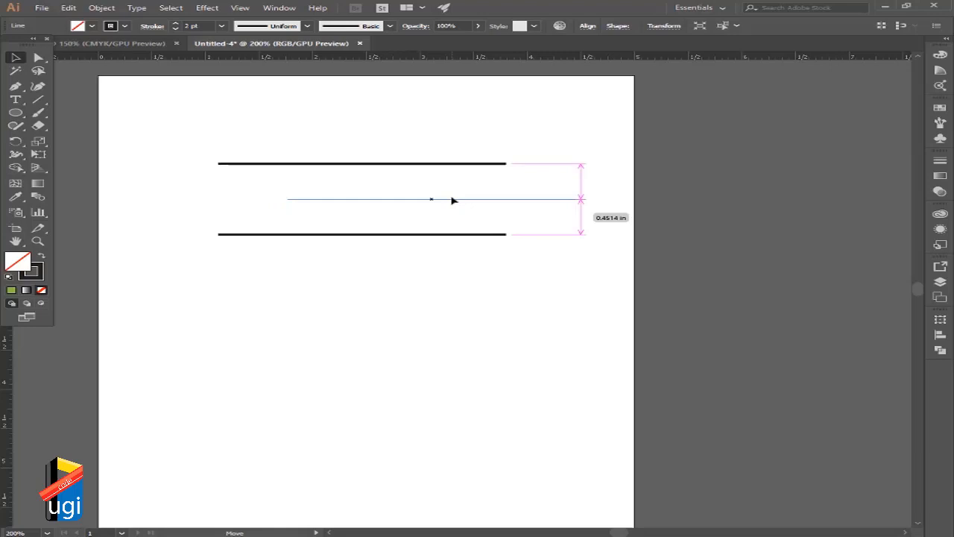
pyautogui.moveTo(443, 200); pyautogui.dragTo(387, 202)
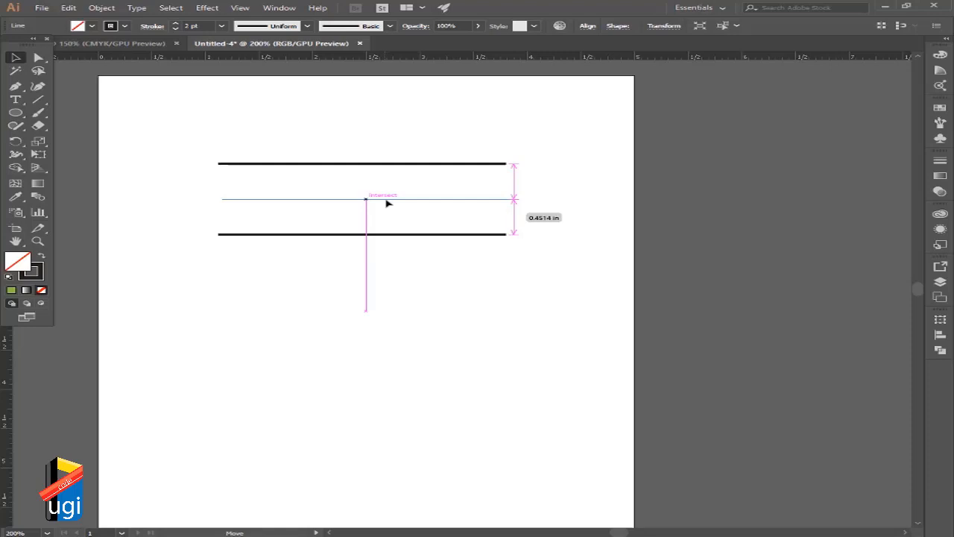
pyautogui.moveTo(387, 200); pyautogui.dragTo(388, 276)
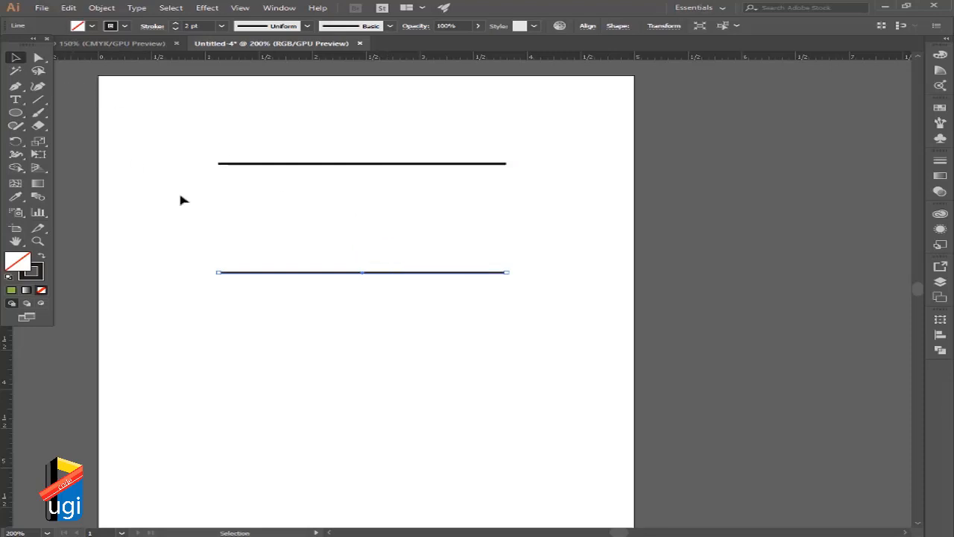
# Draw two vertical line segments, one at each end of the horizontal lines, to outline a rectangle with open corners.
pyautogui.click(42, 102)
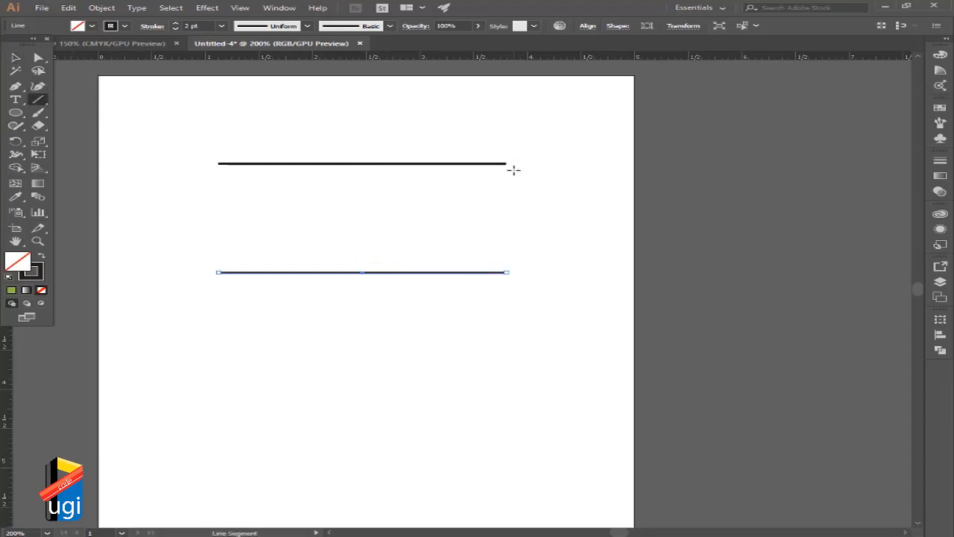
pyautogui.moveTo(510, 163); pyautogui.dragTo(509, 271)
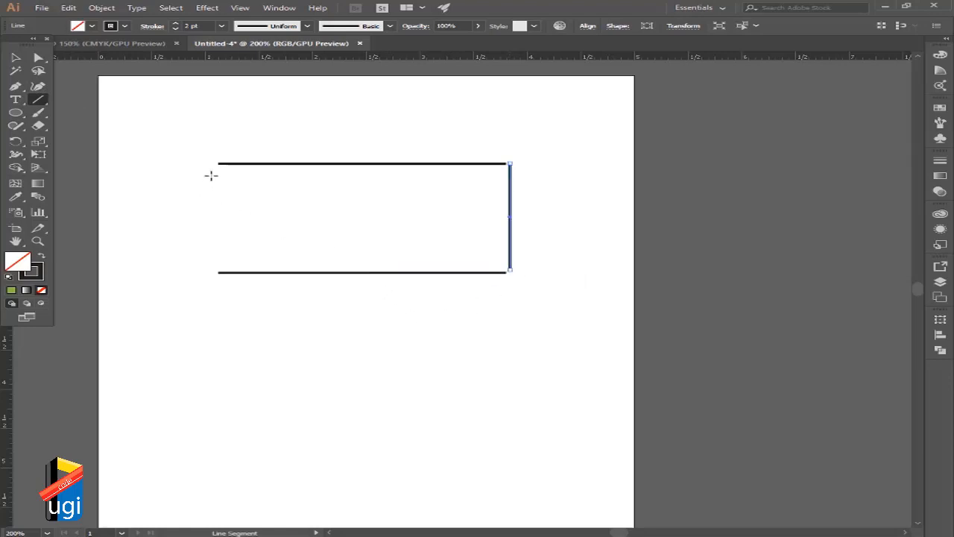
pyautogui.moveTo(211, 175)
pyautogui.mouseDown()
pyautogui.moveTo(219, 241)
pyautogui.moveTo(212, 266)
pyautogui.mouseUp()
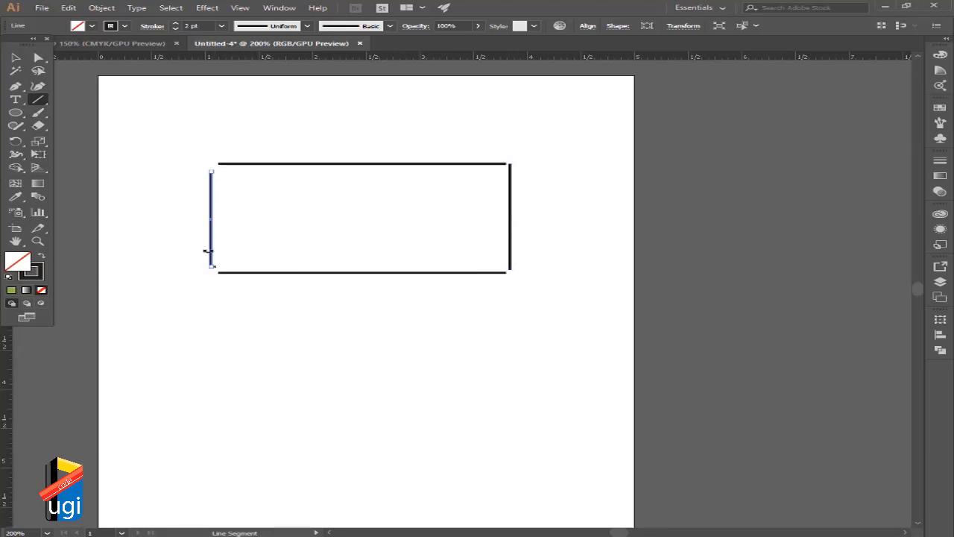
# Use Direct Selection on the line endpoints around the rectangle's corners to examine the gaps between the separate lines.
pyautogui.click(38, 58)
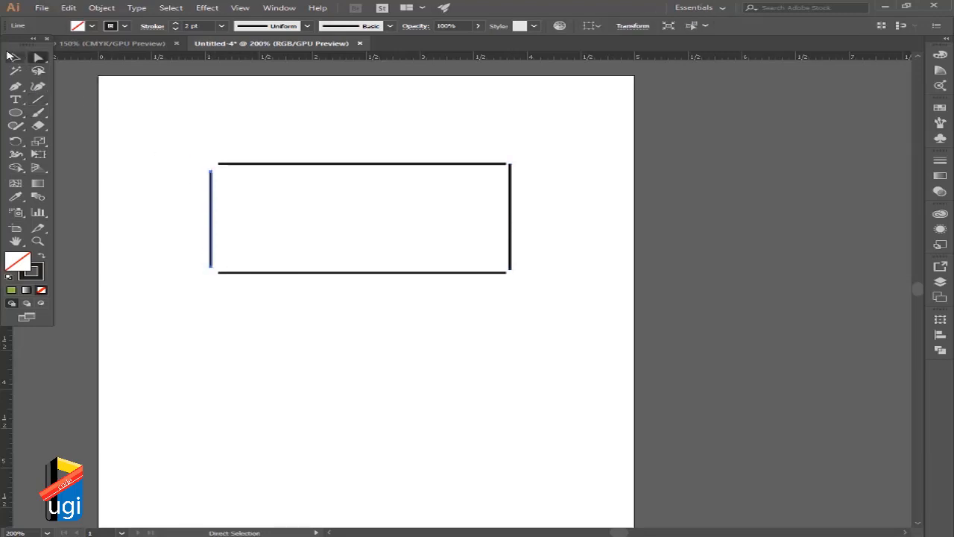
pyautogui.moveTo(187, 151); pyautogui.dragTo(245, 185)
pyautogui.click(360, 217)
pyautogui.moveTo(476, 151); pyautogui.dragTo(581, 202)
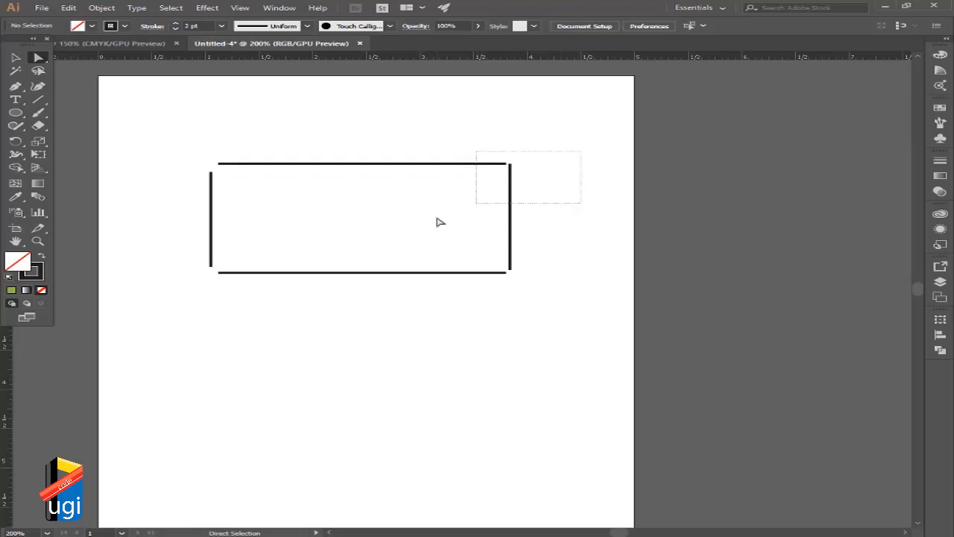
pyautogui.moveTo(435, 216); pyautogui.dragTo(545, 301)
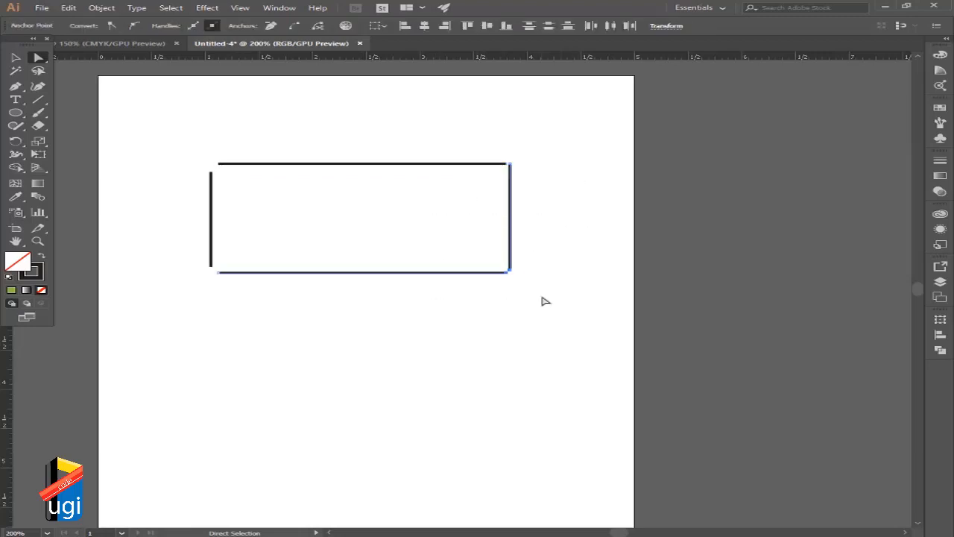
pyautogui.click(545, 301)
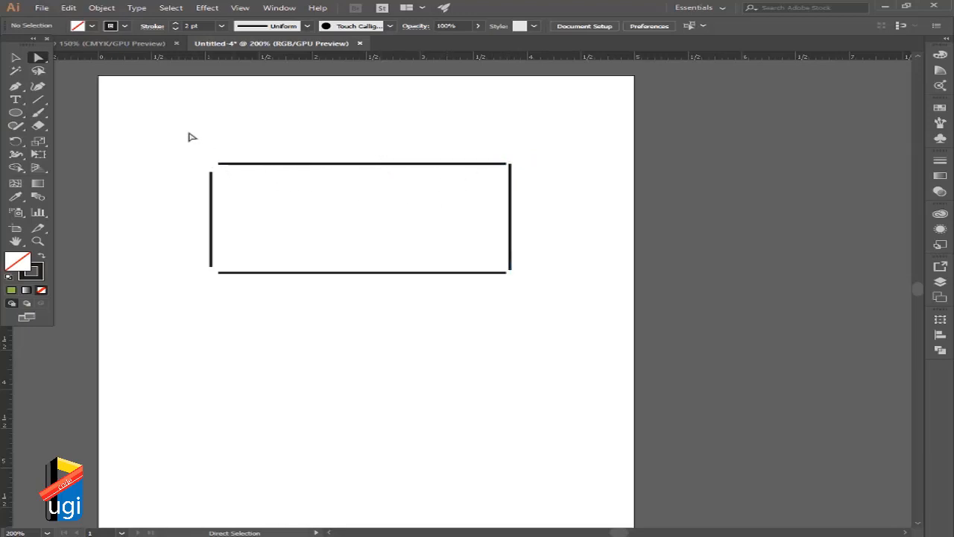
# Join the top line's left endpoint with the left line's upper endpoint and examine the anchors of the joined corner.
pyautogui.moveTo(177, 141); pyautogui.dragTo(292, 218)
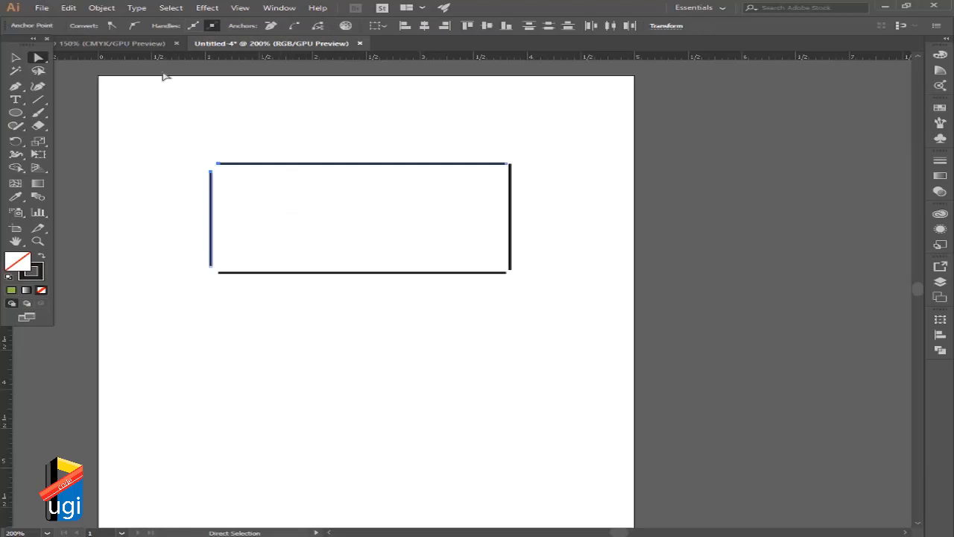
pyautogui.click(102, 8)
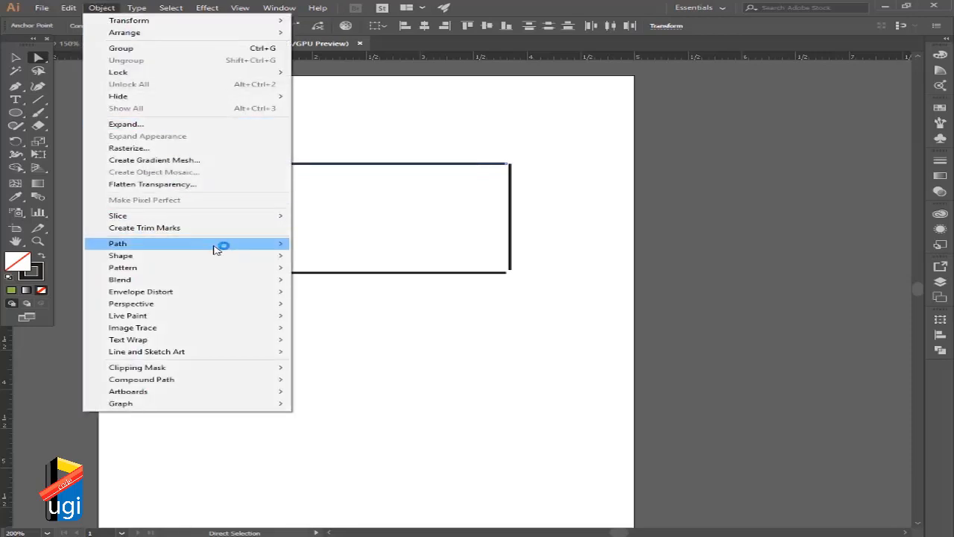
pyautogui.moveTo(217, 248)
pyautogui.click(321, 244)
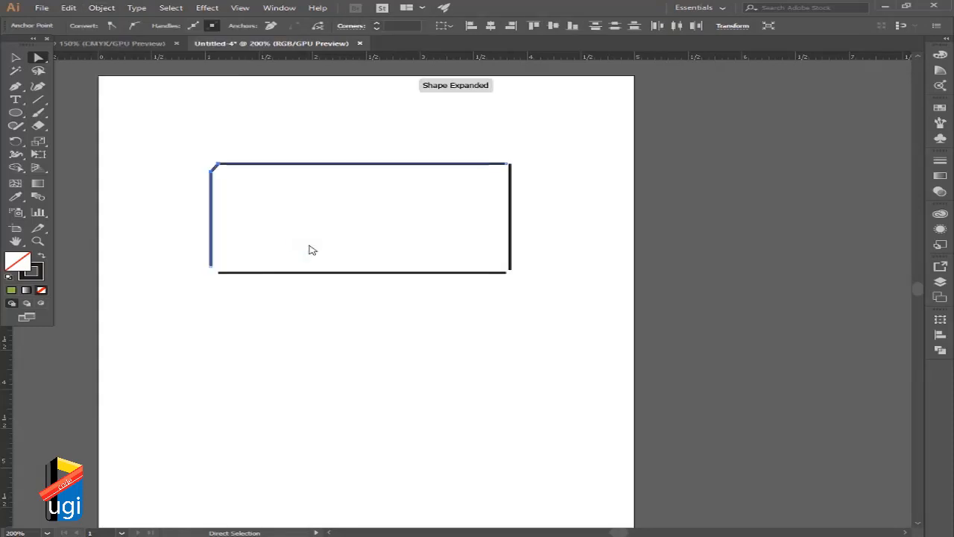
pyautogui.click(283, 224)
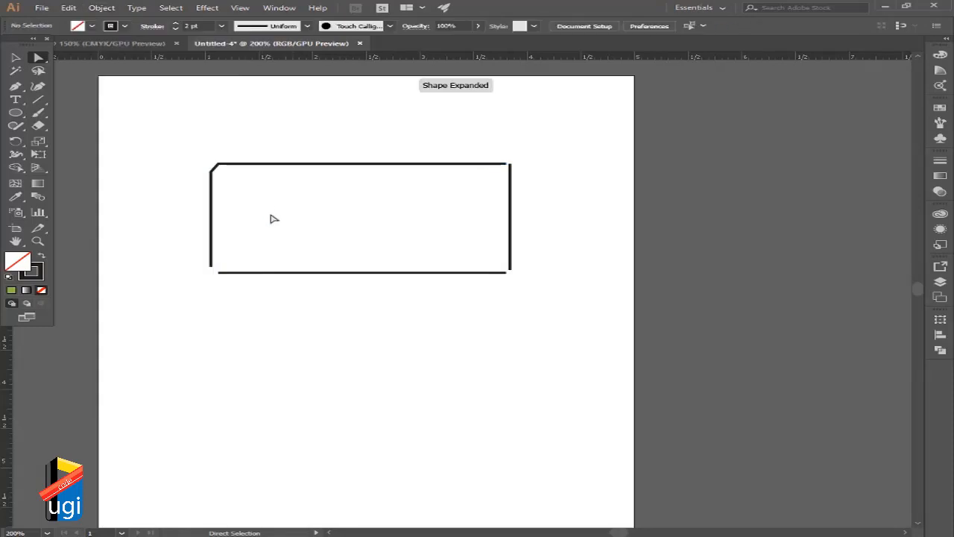
pyautogui.click(216, 167)
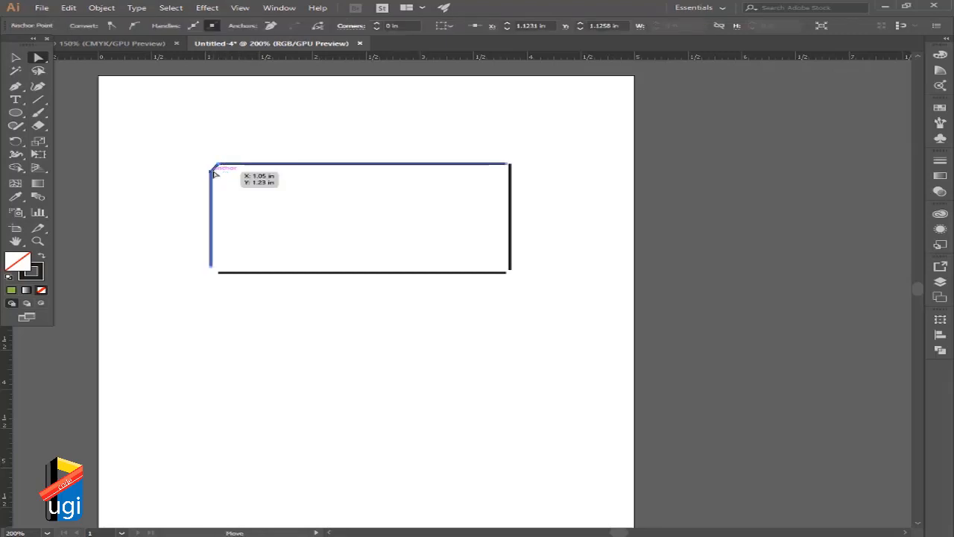
pyautogui.click(264, 213)
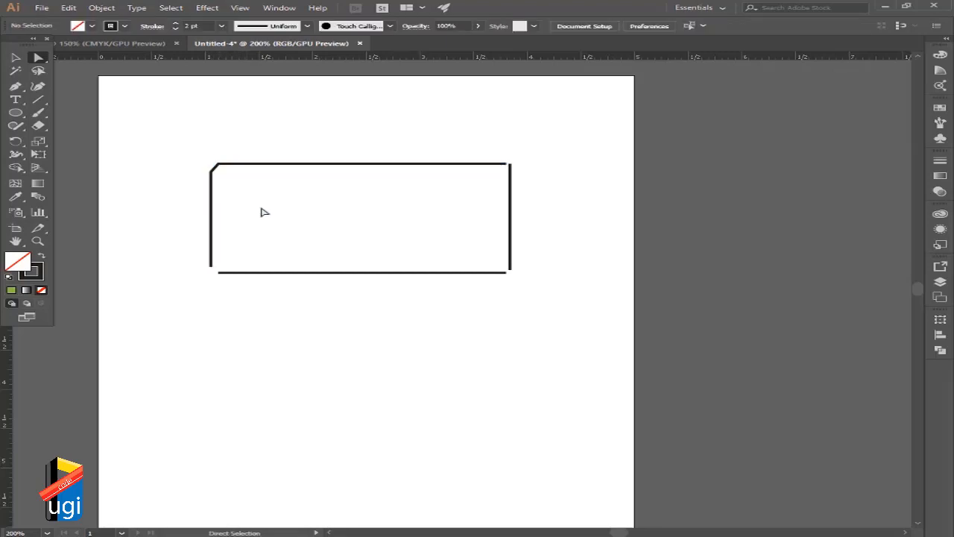
pyautogui.click(217, 170)
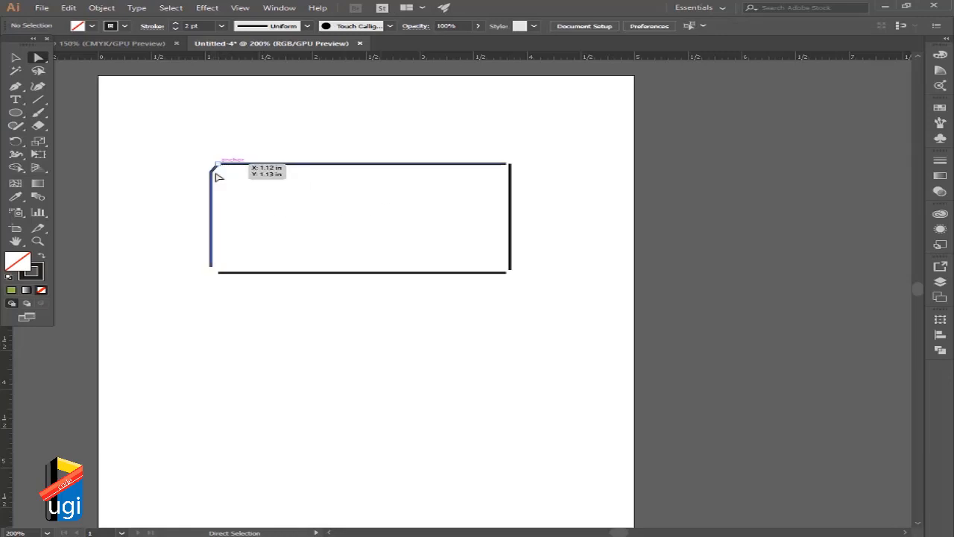
pyautogui.click(241, 171)
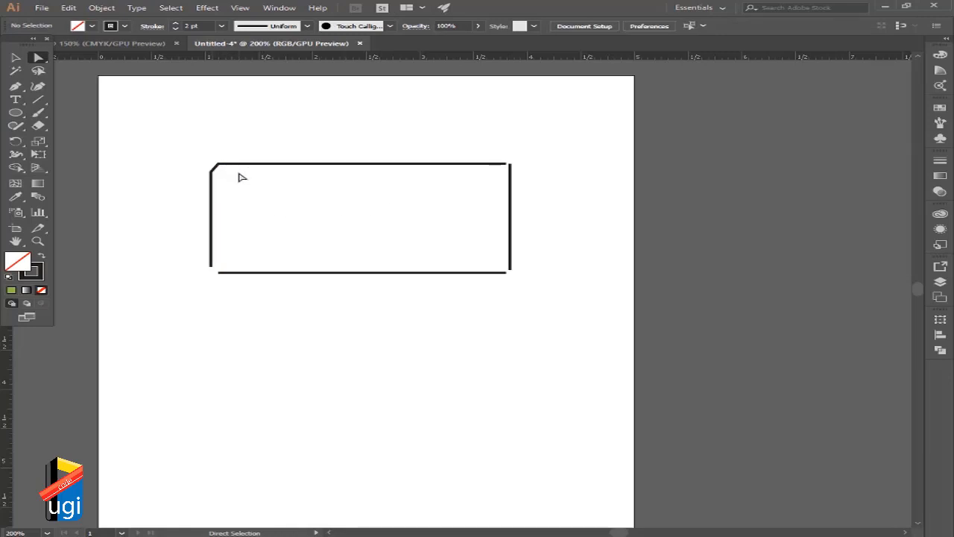
# Move the right line's upper endpoint onto the top line's right end and join the two overlapping endpoints.
pyautogui.click(513, 167)
pyautogui.moveTo(513, 167); pyautogui.dragTo(524, 185)
pyautogui.click(489, 155)
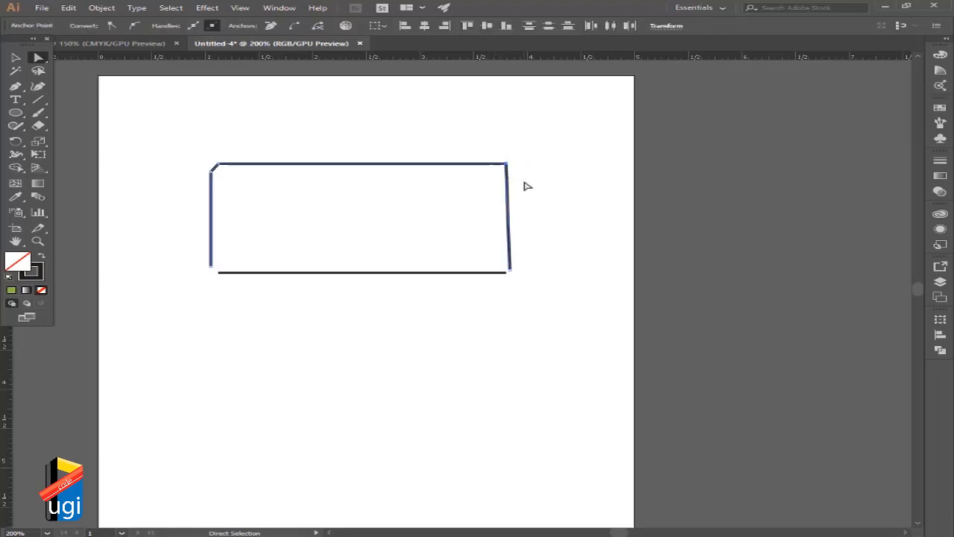
pyautogui.click(98, 8)
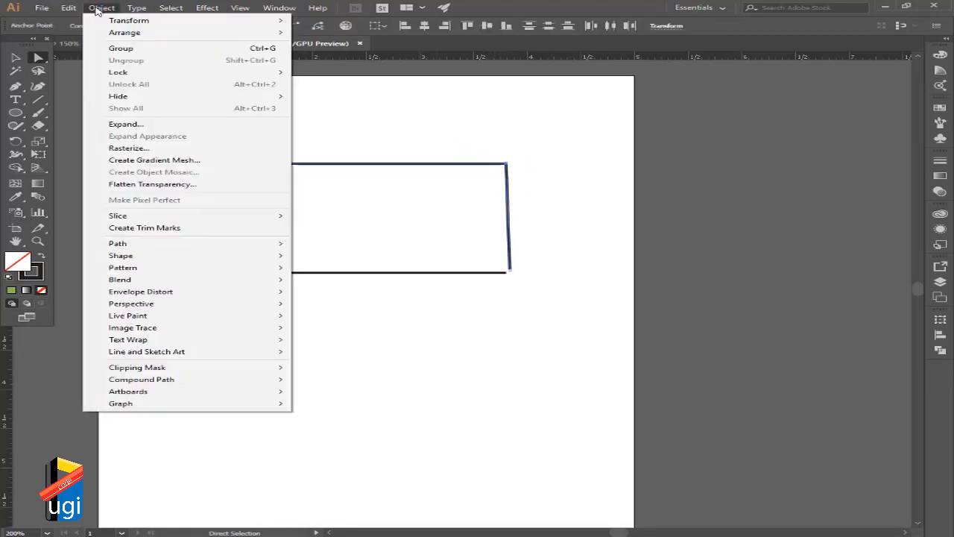
pyautogui.moveTo(246, 247)
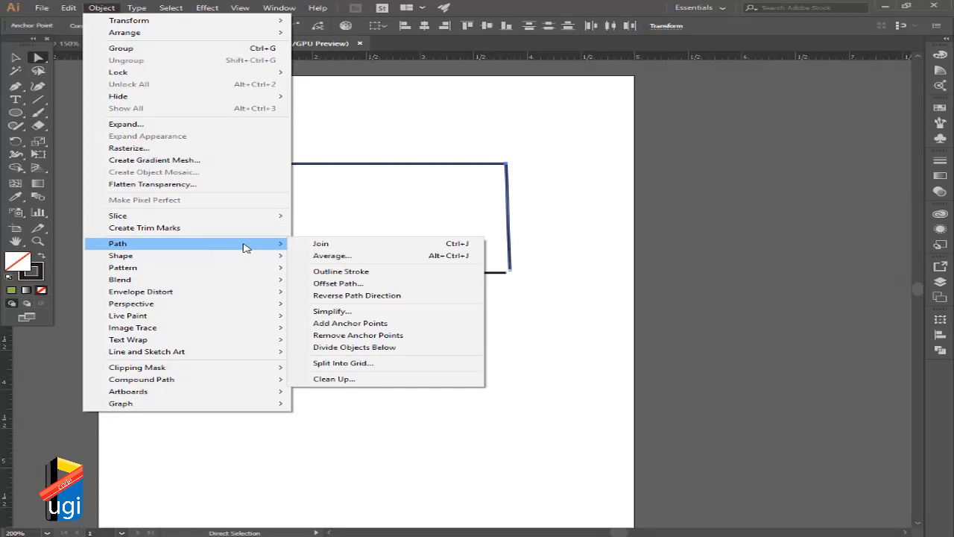
pyautogui.click(322, 245)
pyautogui.click(522, 184)
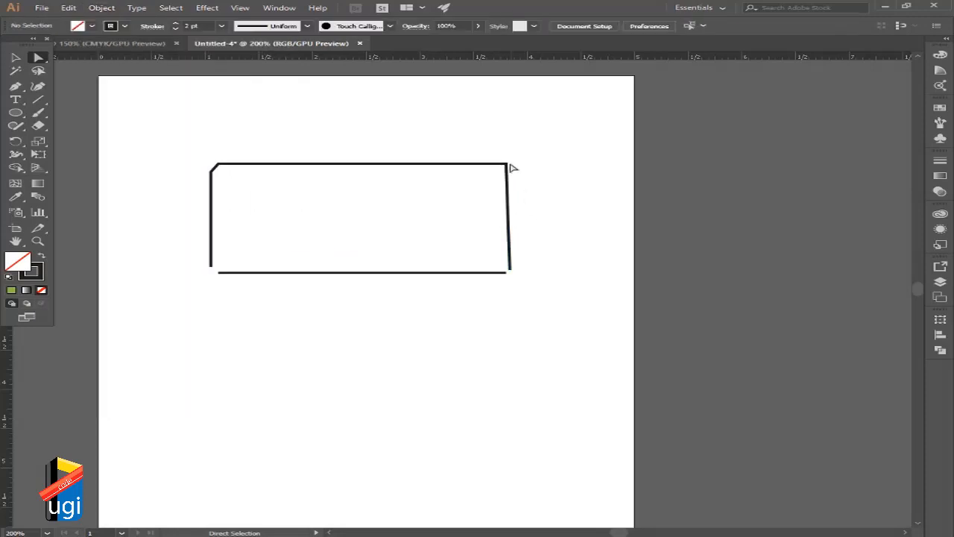
# Move the joined upper-right corner anchor slightly up and outward, and extend the right side's lower endpoint down to the bottom line's level.
pyautogui.moveTo(510, 165)
pyautogui.mouseDown()
pyautogui.moveTo(521, 179)
pyautogui.moveTo(505, 150)
pyautogui.moveTo(524, 162)
pyautogui.moveTo(514, 159)
pyautogui.mouseUp()
pyautogui.click(524, 178)
pyautogui.click(527, 268)
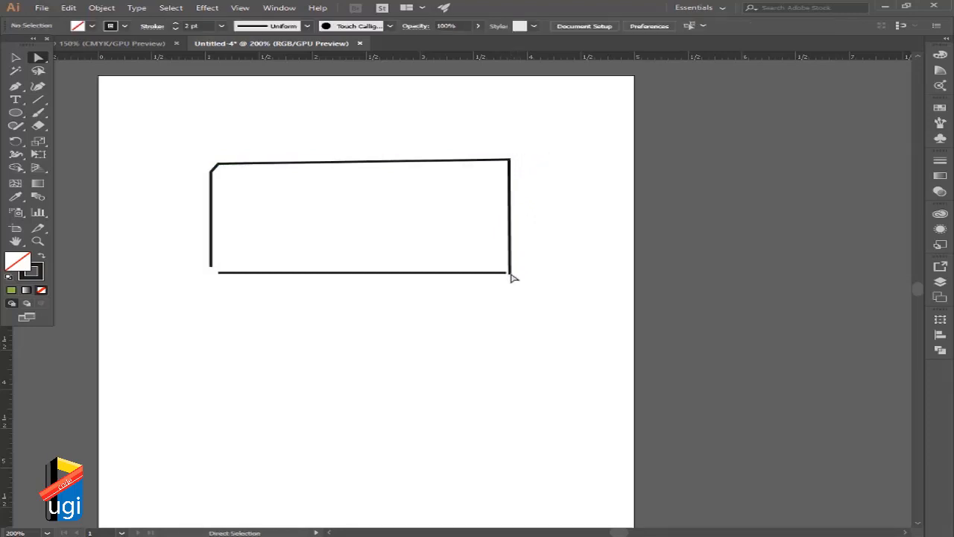
# Select the endpoints of the right side and the bottom line at the lower-right corner and join them.
pyautogui.moveTo(510, 272); pyautogui.dragTo(537, 287)
pyautogui.click(505, 273)
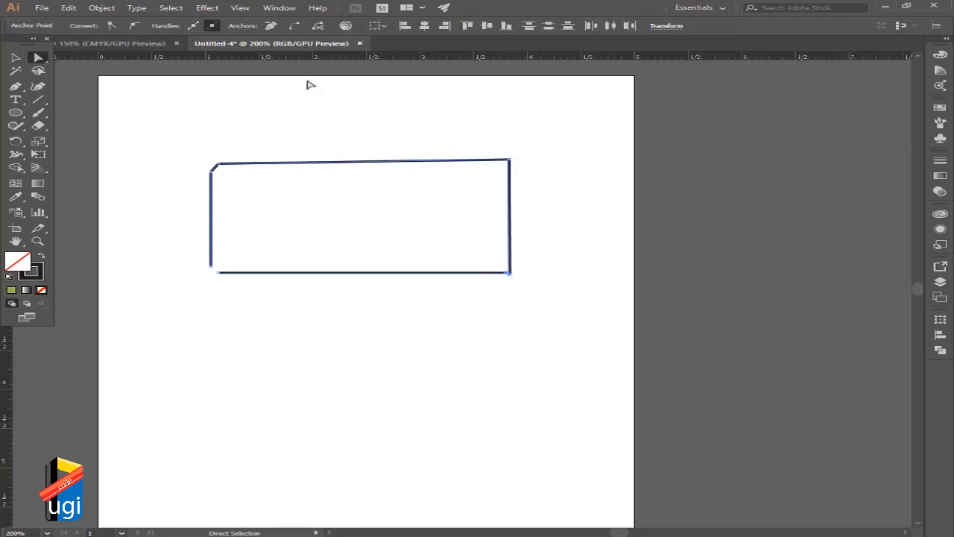
pyautogui.click(102, 7)
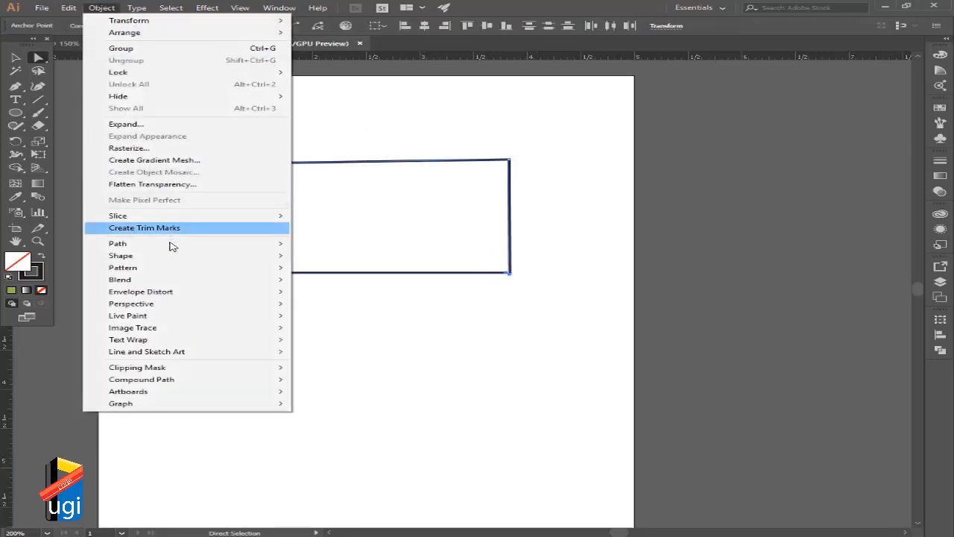
pyautogui.moveTo(179, 273)
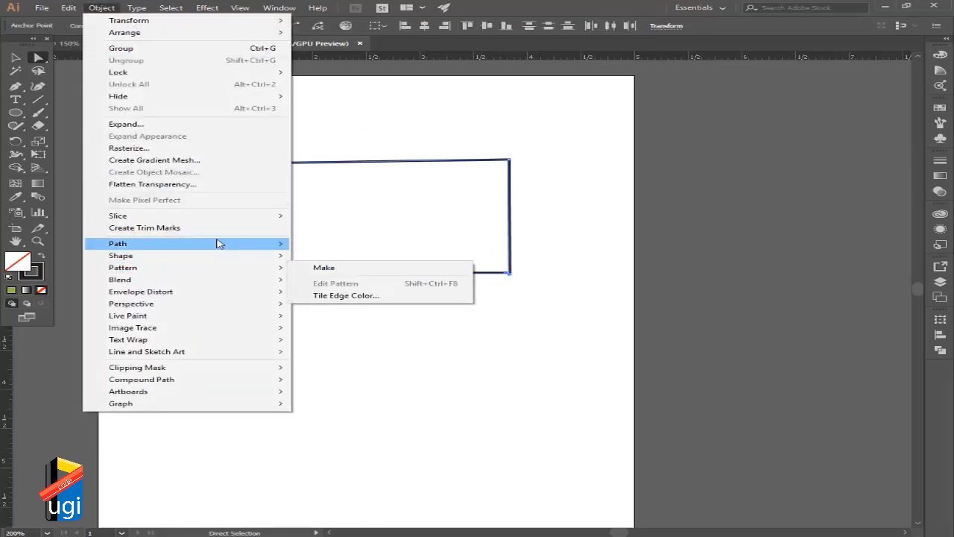
pyautogui.moveTo(217, 243)
pyautogui.click(324, 245)
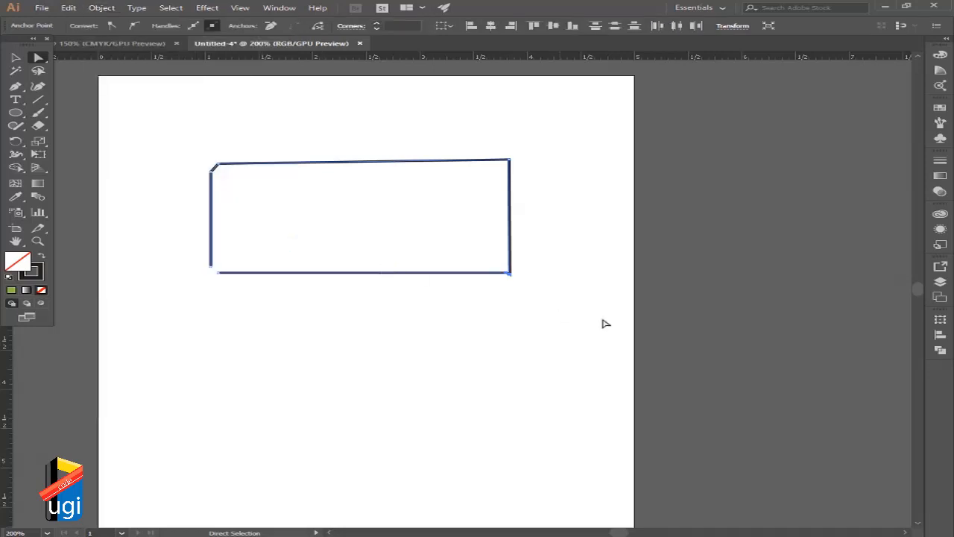
pyautogui.click(527, 286)
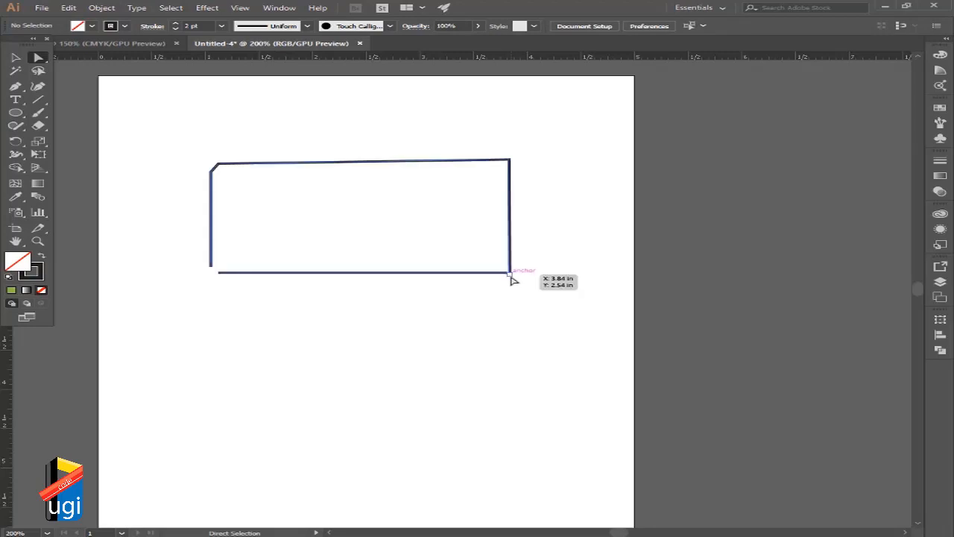
# Move the lower-right corner anchor outward to about X 3.95 in, Y 2.41 in, and compare it with the upper-left corner.
pyautogui.moveTo(515, 271)
pyautogui.mouseDown()
pyautogui.moveTo(533, 251)
pyautogui.moveTo(533, 265)
pyautogui.moveTo(522, 264)
pyautogui.mouseUp()
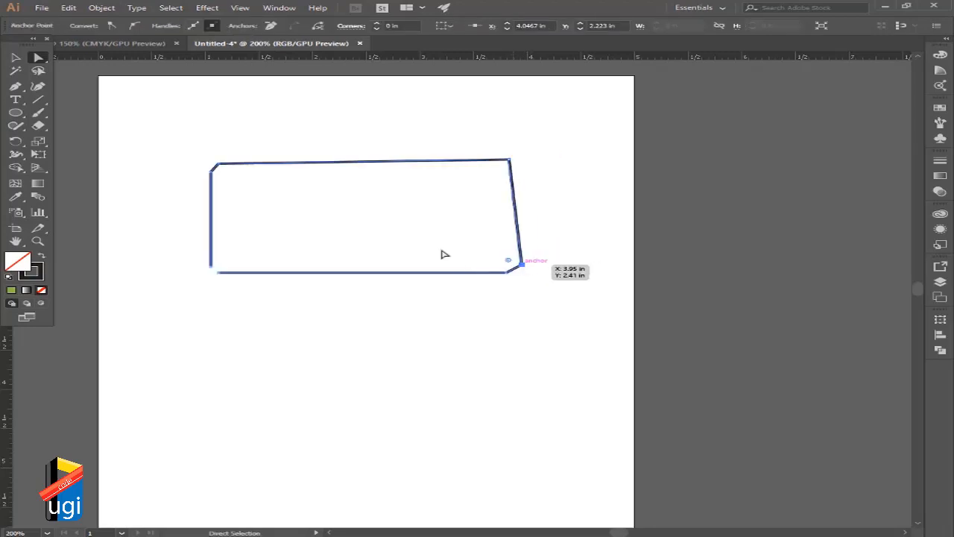
pyautogui.moveTo(214, 158); pyautogui.dragTo(250, 202)
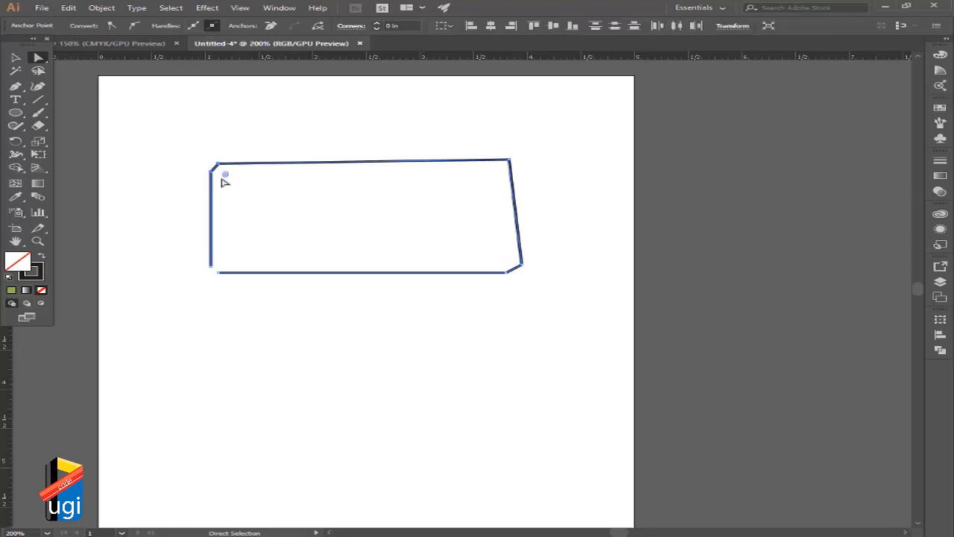
pyautogui.moveTo(462, 239); pyautogui.dragTo(549, 306)
pyautogui.click(549, 322)
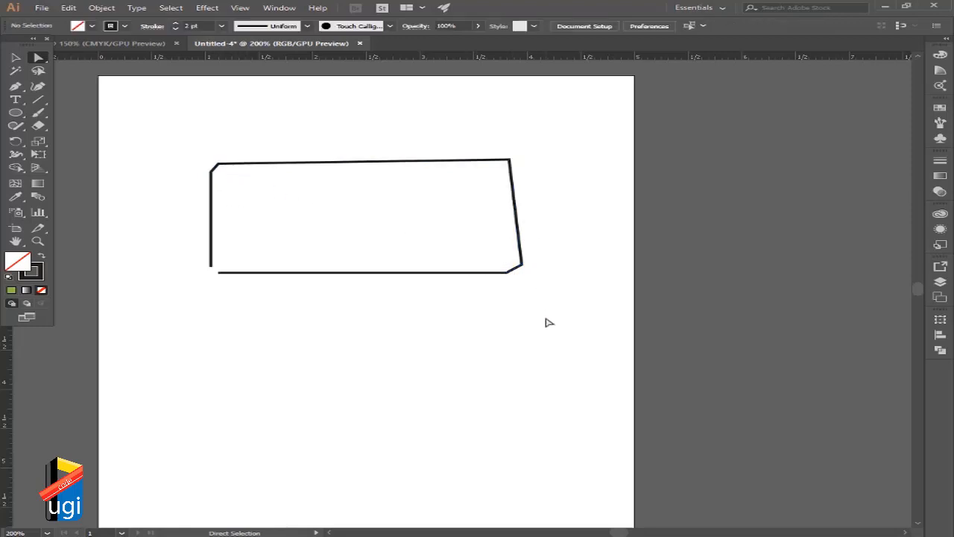
# Extend the bottom line's left end to beneath the left side, and average the two lower-left endpoints on both axes.
pyautogui.click(220, 273)
pyautogui.moveTo(218, 275); pyautogui.dragTo(245, 322)
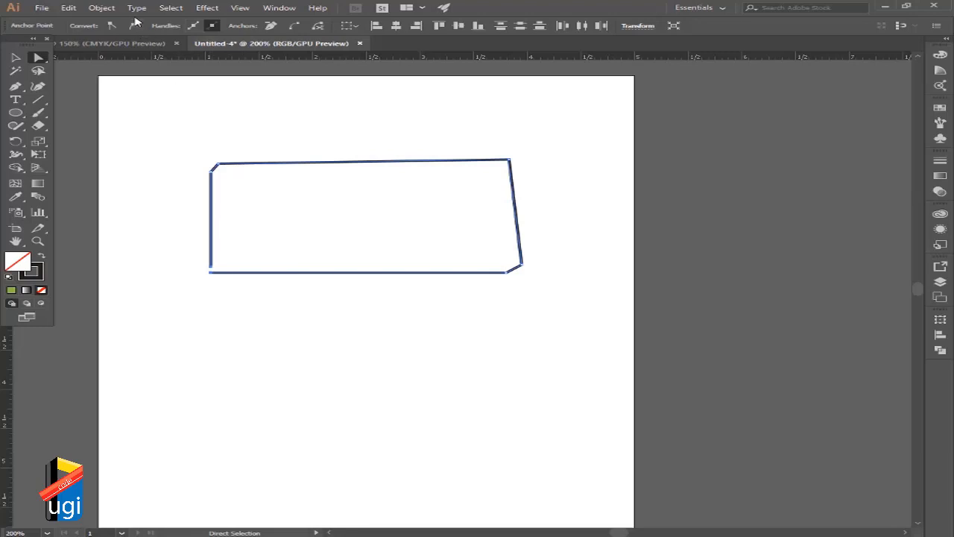
pyautogui.click(101, 8)
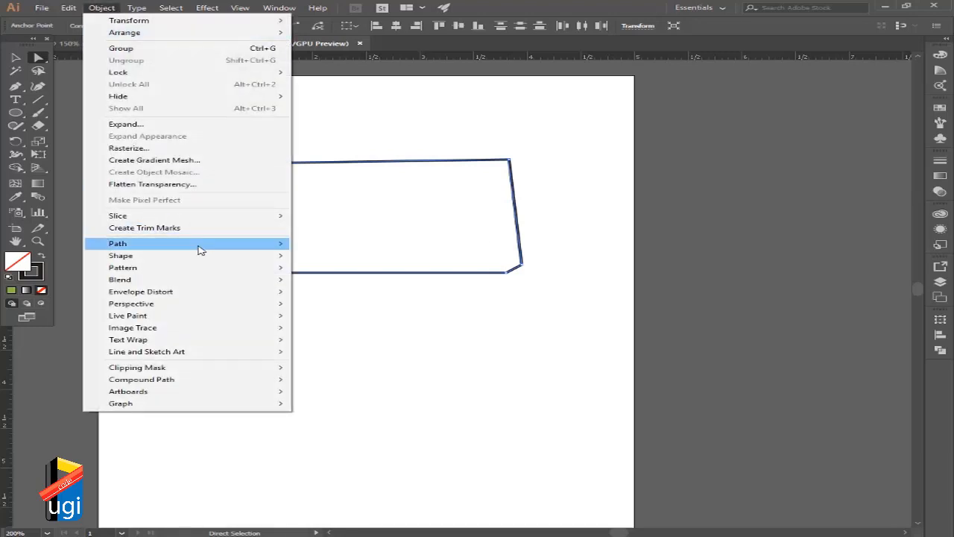
pyautogui.moveTo(190, 245)
pyautogui.click(328, 256)
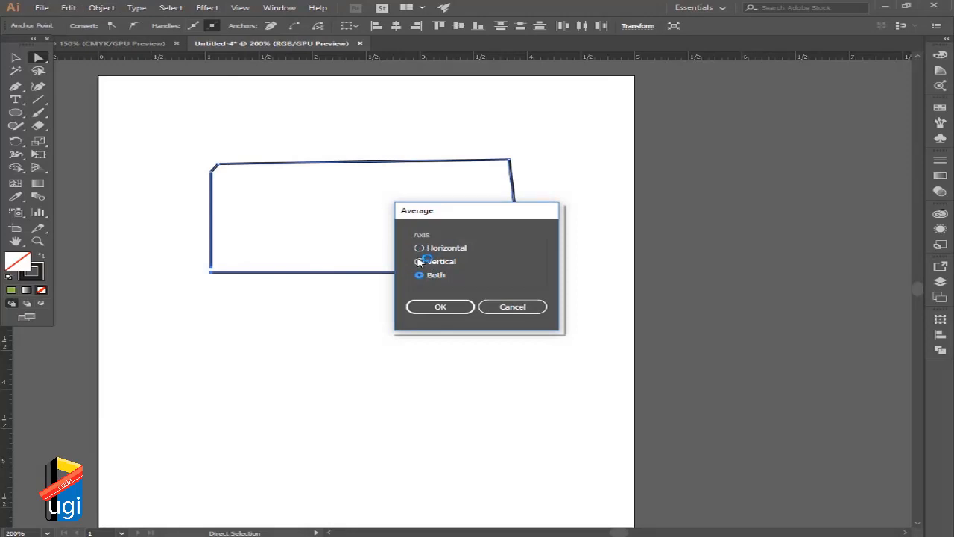
pyautogui.click(440, 306)
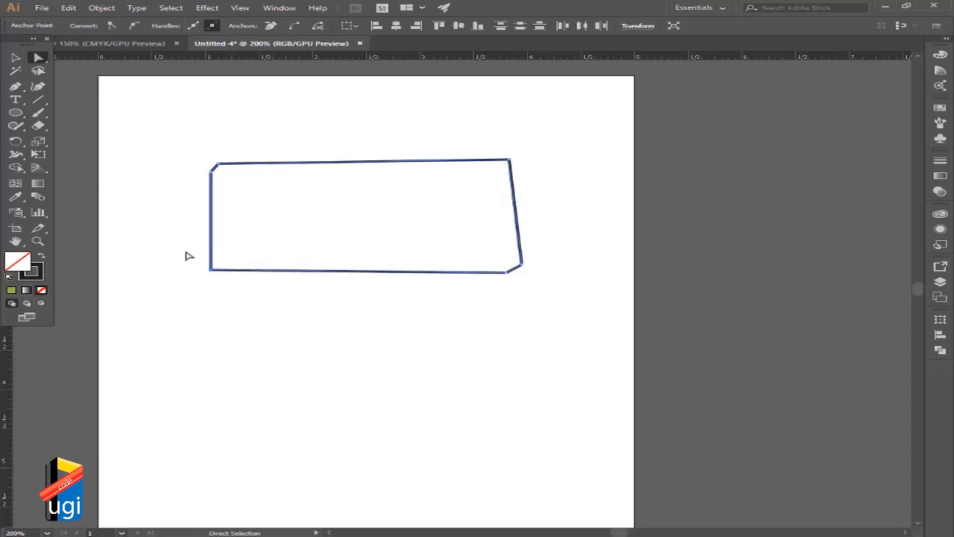
# Move one lower-left endpoint away from the corner to test whether the paths are joined, and undo the move.
pyautogui.click(246, 280)
pyautogui.moveTo(213, 272); pyautogui.dragTo(206, 260)
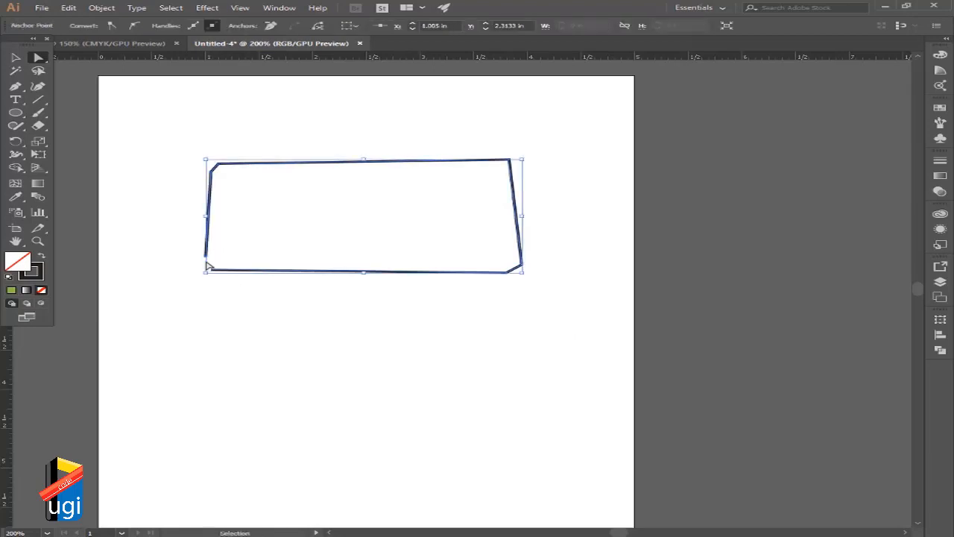
pyautogui.hotkey('ctrl', 'z')
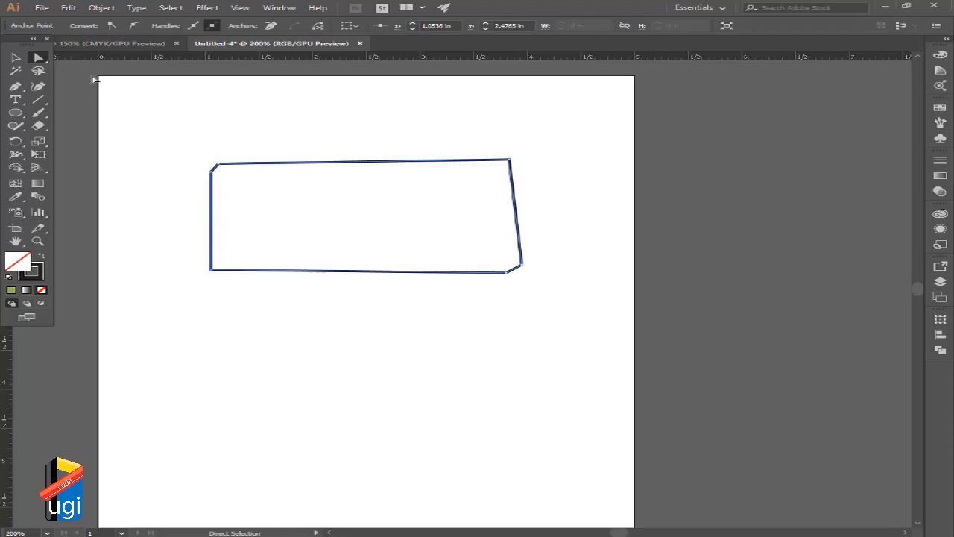
# Try to join the path at the lower-left corner with only a single anchor point selected.
pyautogui.click(100, 7)
pyautogui.moveTo(283, 244)
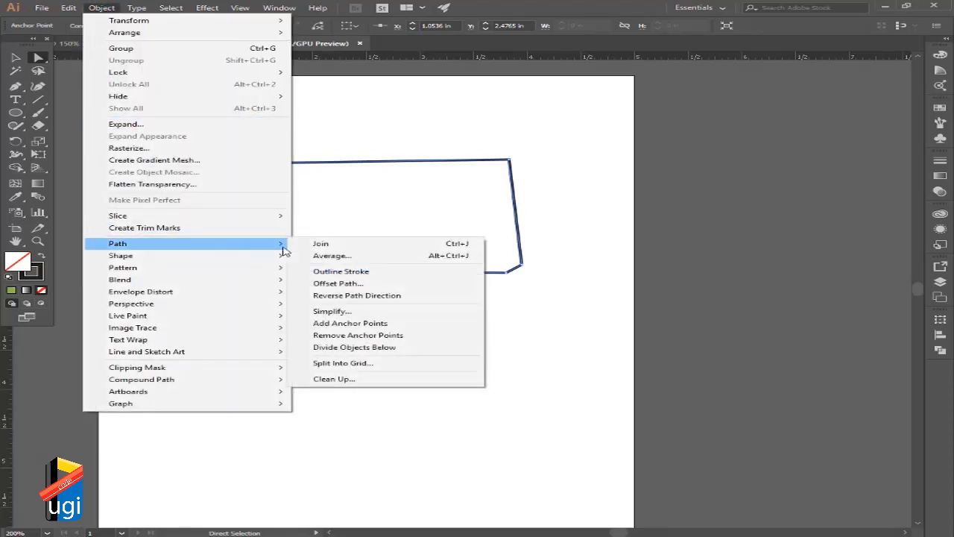
pyautogui.click(320, 244)
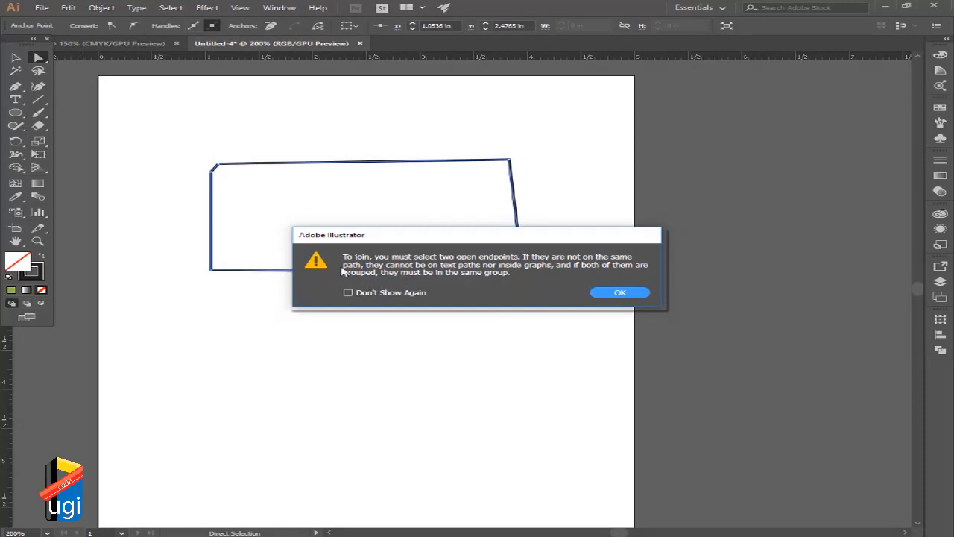
pyautogui.moveTo(422, 238); pyautogui.dragTo(399, 186)
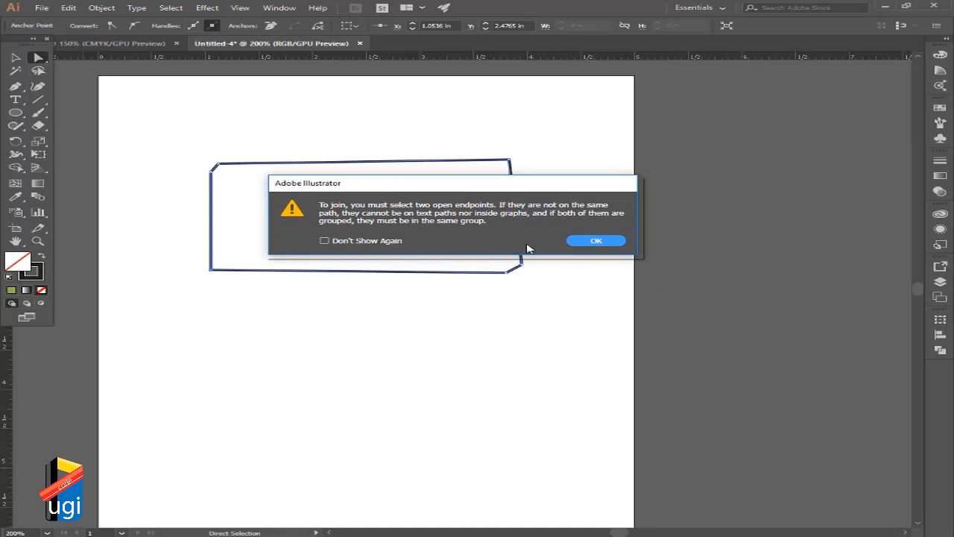
pyautogui.click(573, 243)
# Select both overlapping endpoints at the lower-left corner and join them to close the path.
pyautogui.click(183, 259)
pyautogui.click(211, 270)
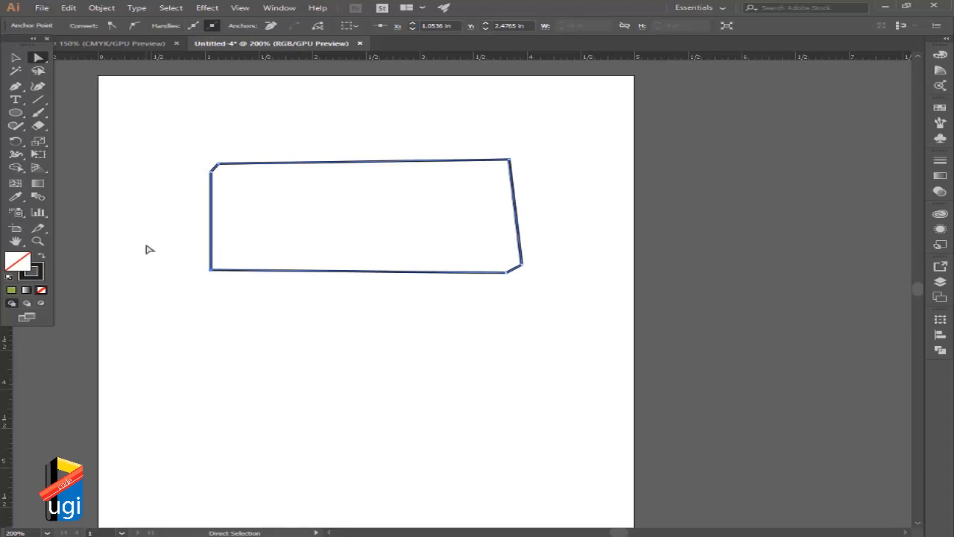
pyautogui.moveTo(147, 249); pyautogui.dragTo(268, 308)
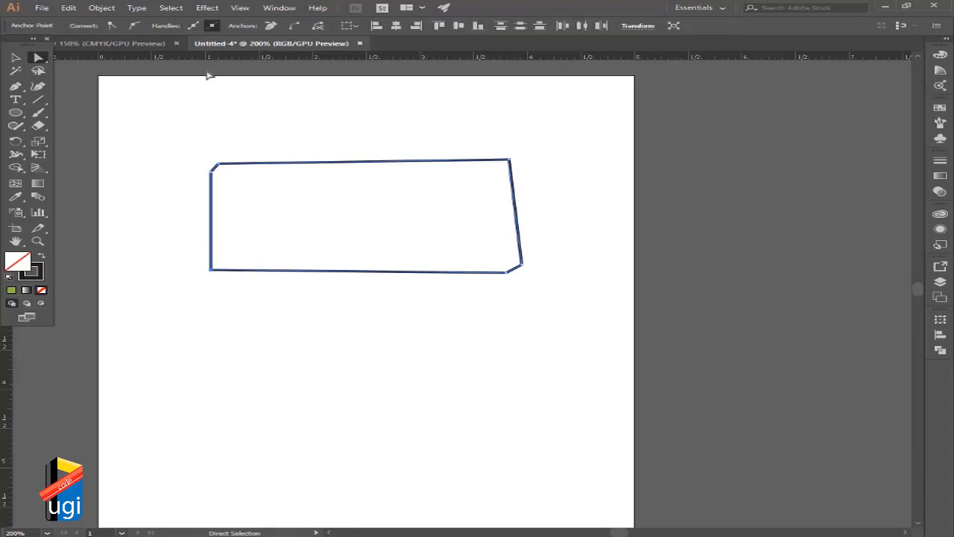
pyautogui.click(102, 7)
pyautogui.moveTo(219, 253)
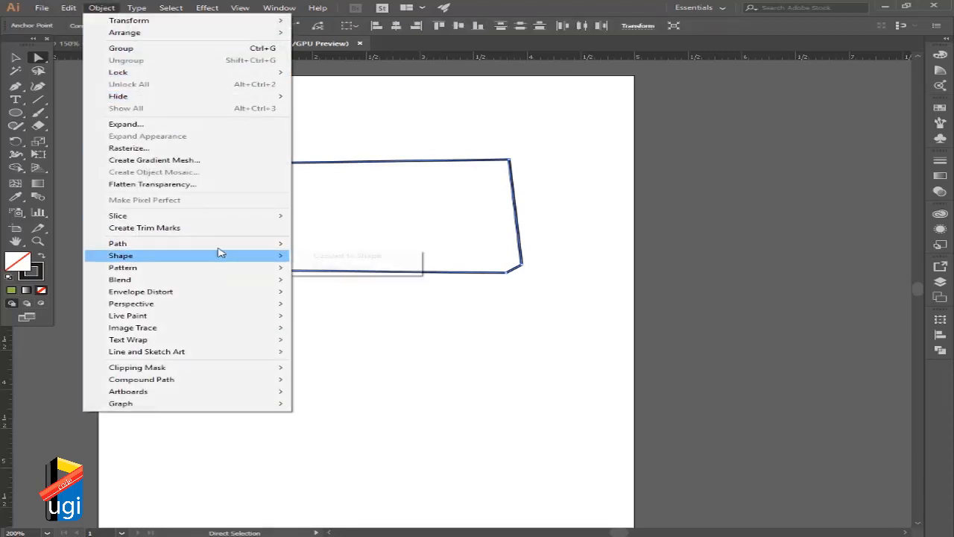
pyautogui.click(317, 245)
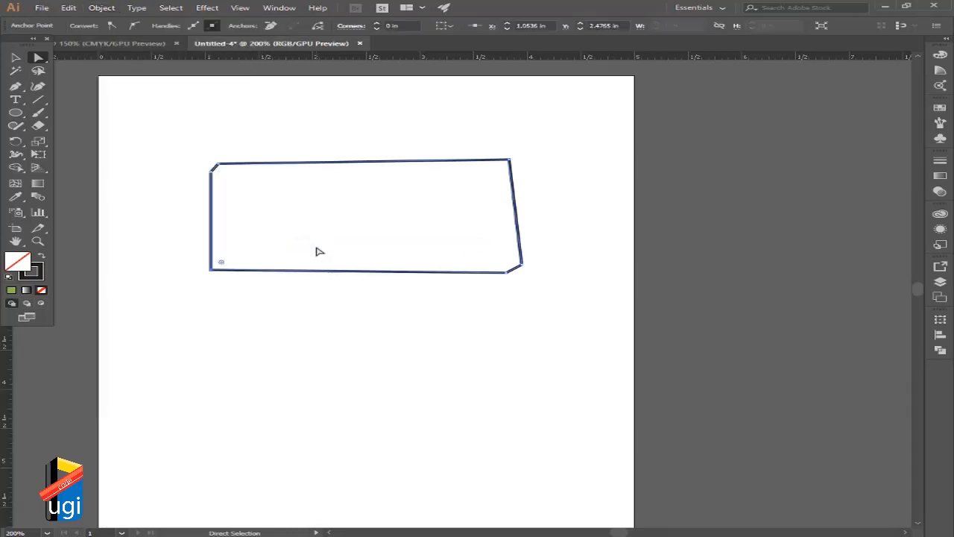
# Select the whole closed shape and fill it with a dark green swatch.
pyautogui.click(16, 57)
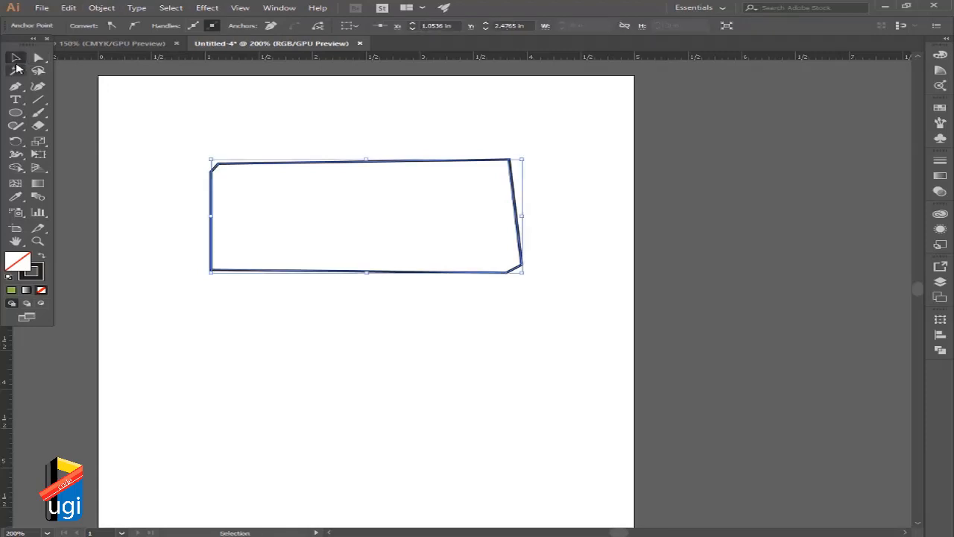
pyautogui.click(238, 174)
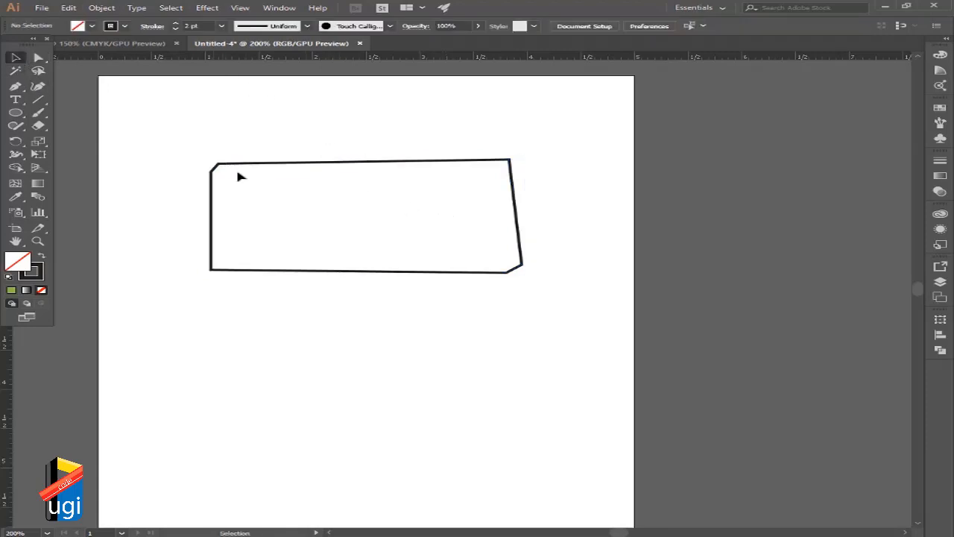
pyautogui.moveTo(235, 167); pyautogui.dragTo(202, 153)
pyautogui.click(91, 26)
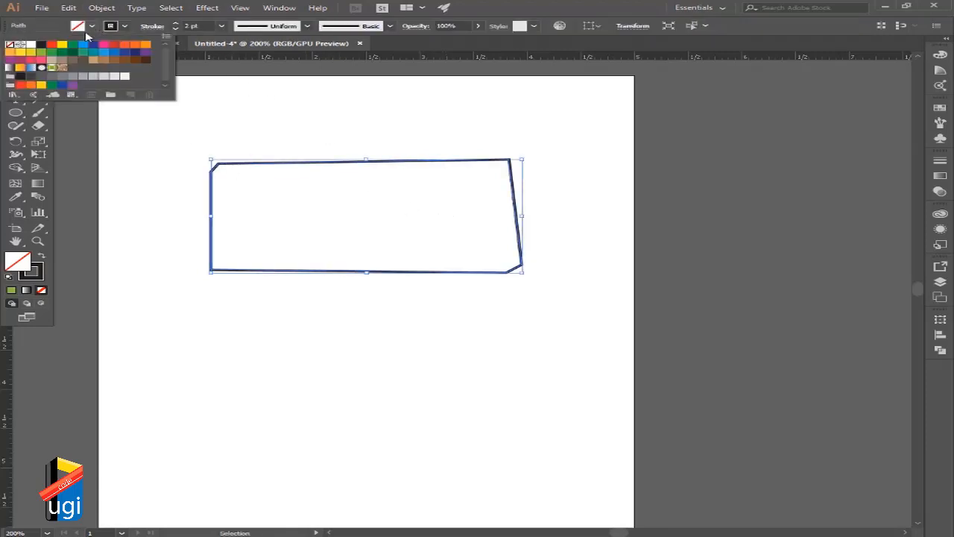
pyautogui.click(71, 59)
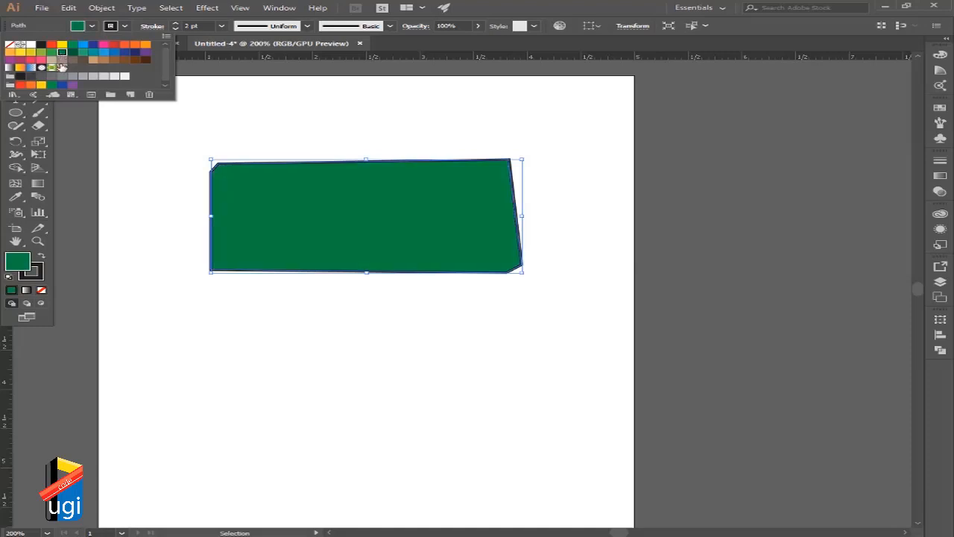
pyautogui.click(538, 294)
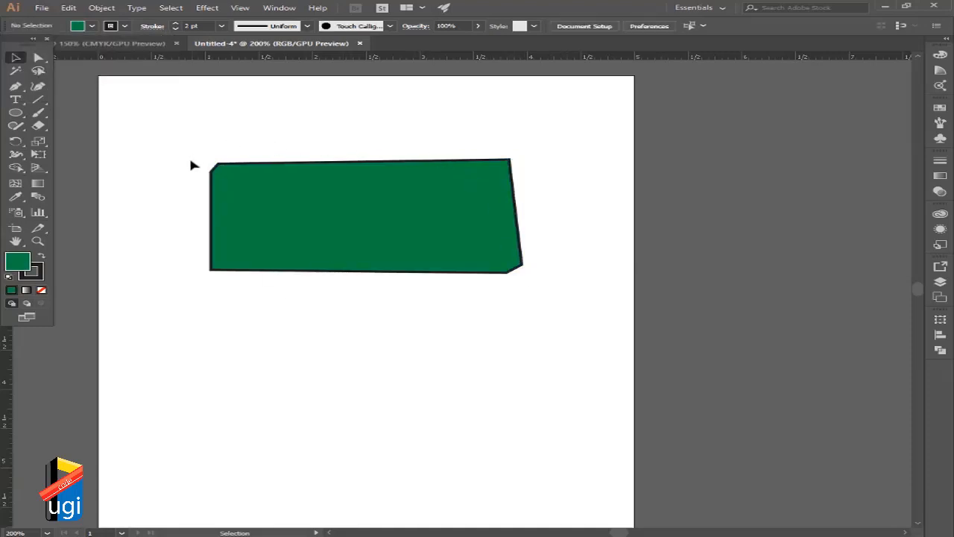
pyautogui.click(352, 193)
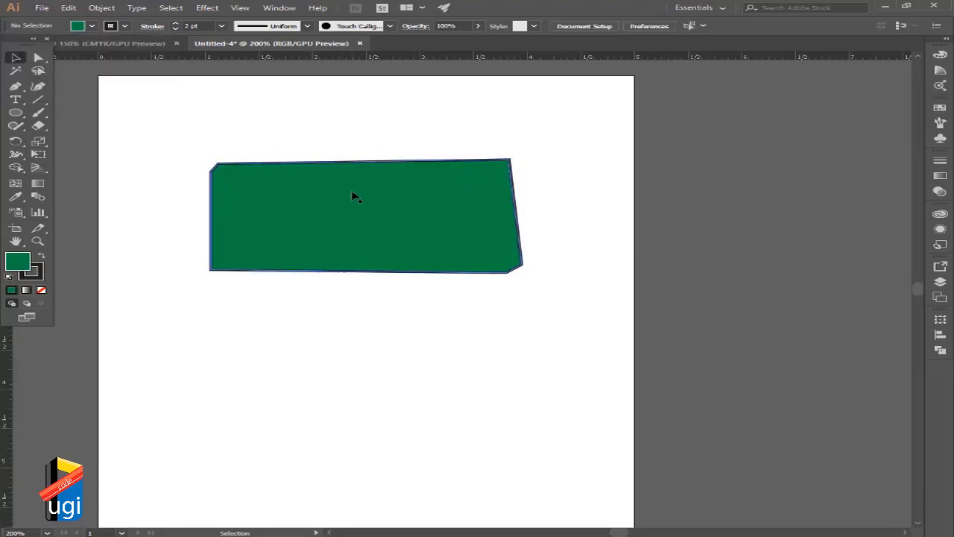